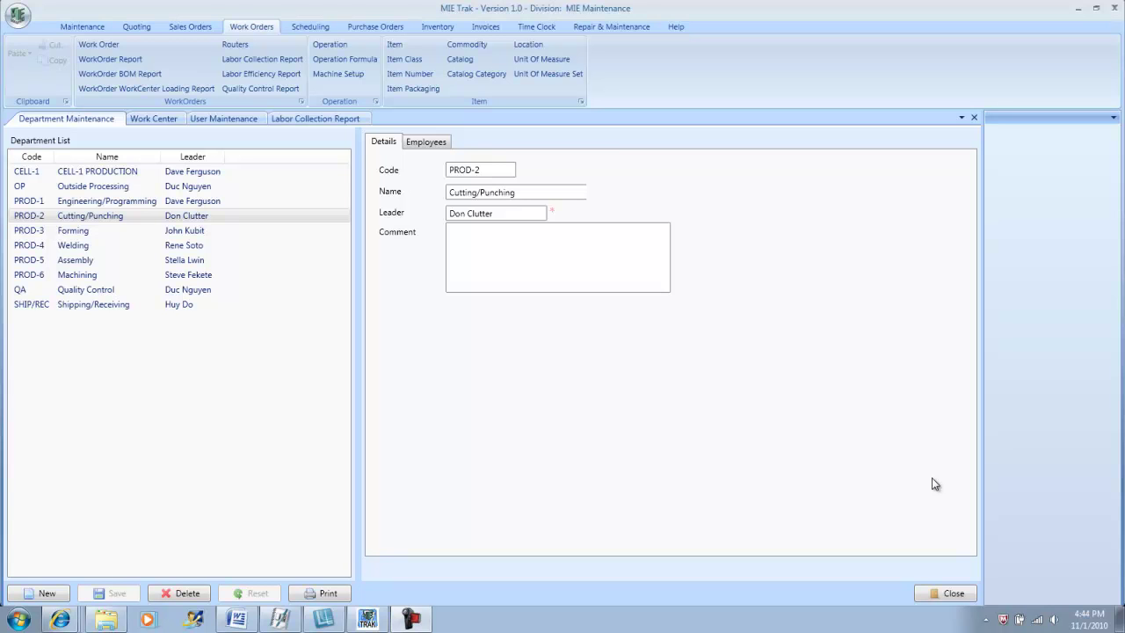
Browse the Forming, Assembly and Machining department records, ending on Forming (PROD-3).
left_click(79, 29)
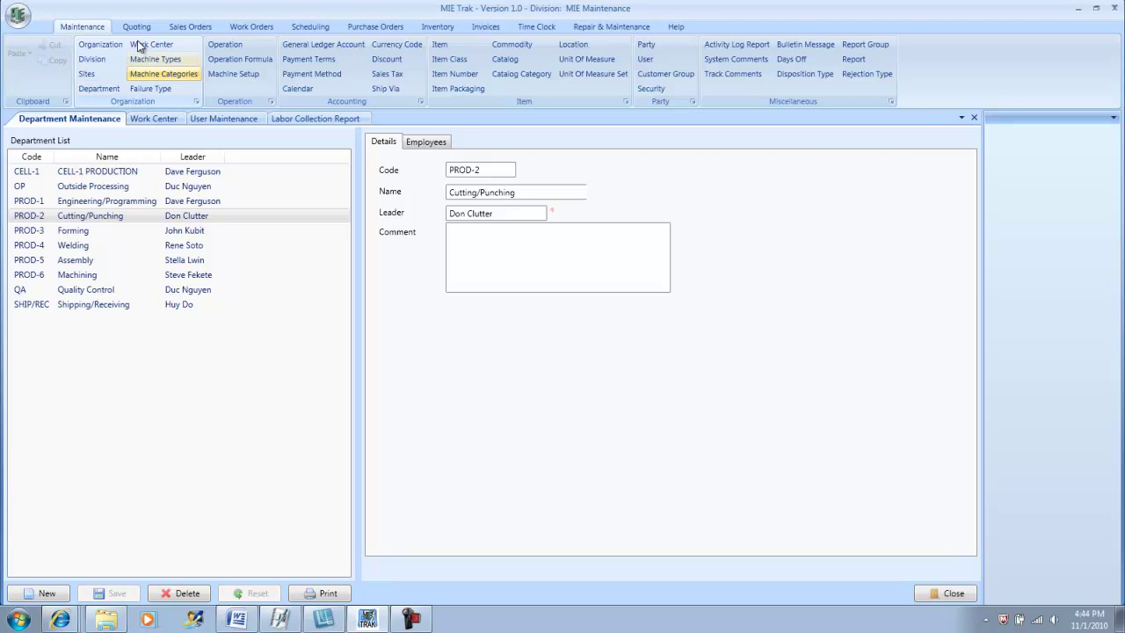
left_click(80, 231)
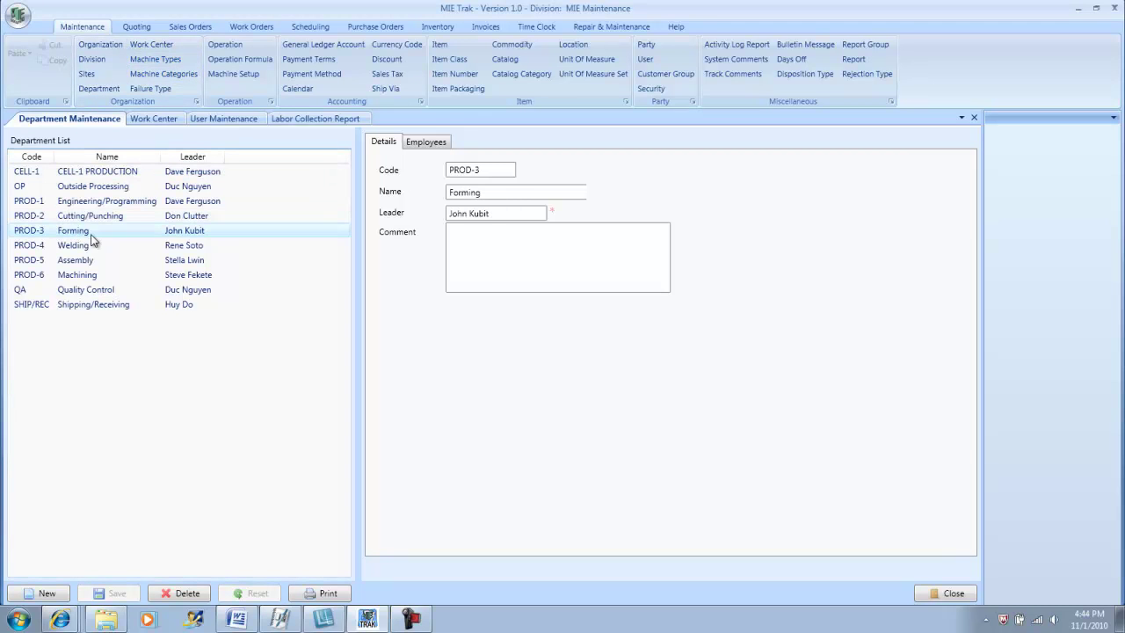
left_click(78, 260)
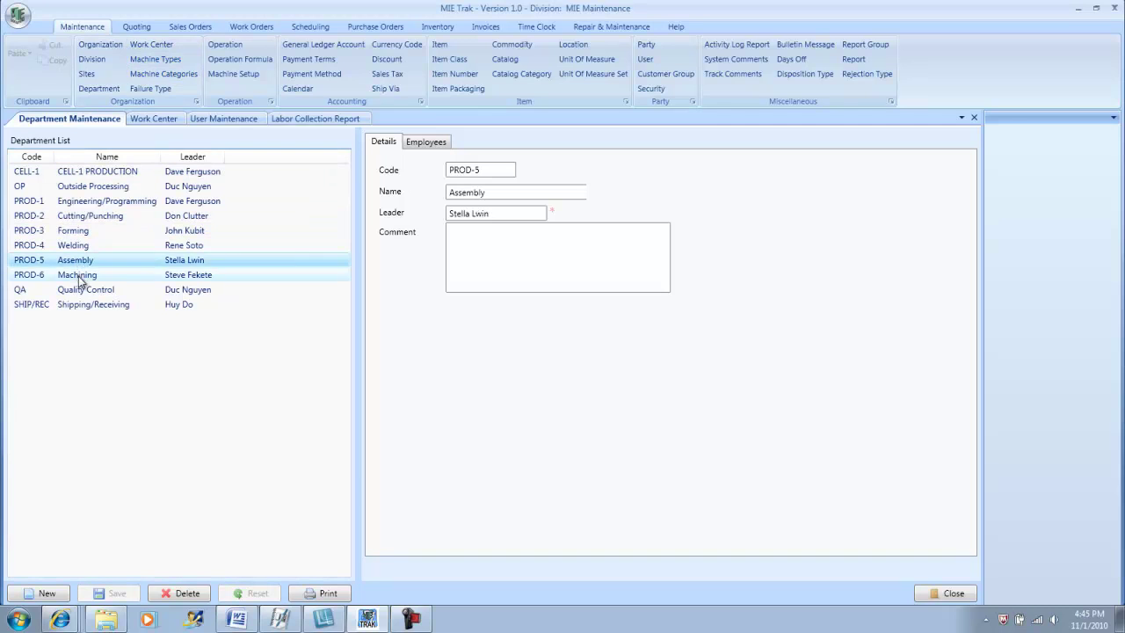
left_click(78, 274)
left_click(78, 233)
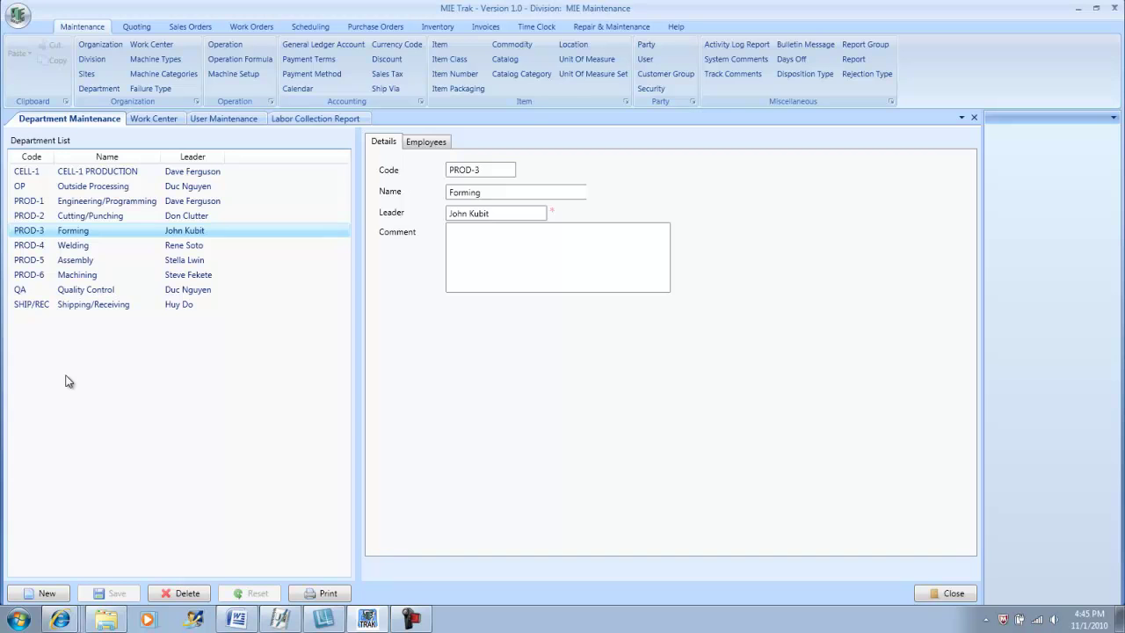
Review the Foreman user's department choices, then bring up the Work Center records.
left_click(228, 119)
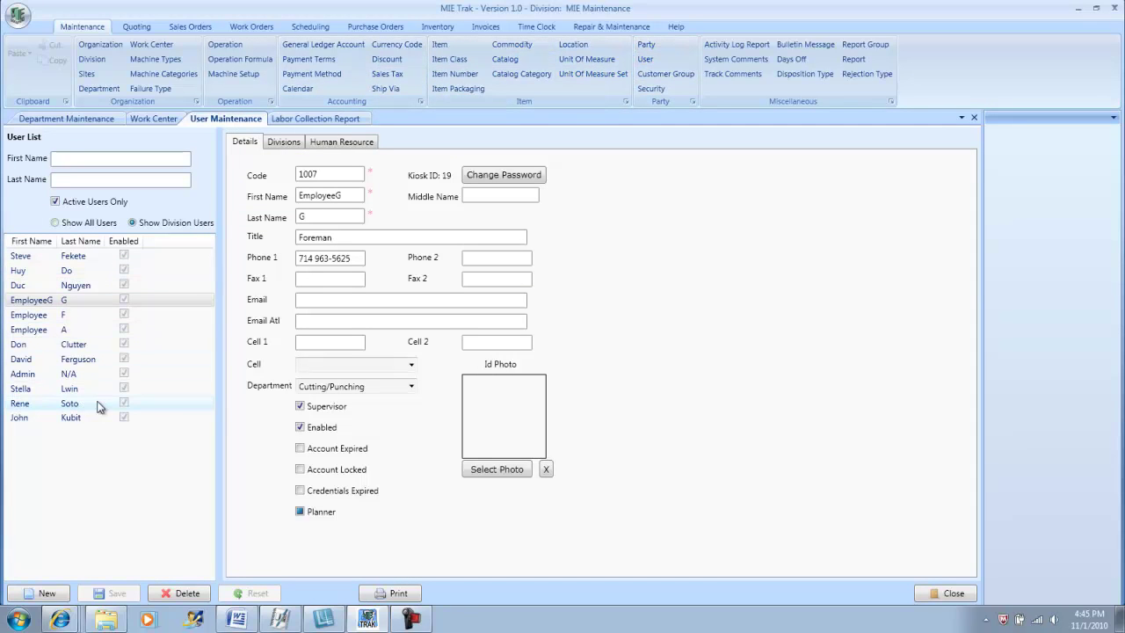
left_click(412, 388)
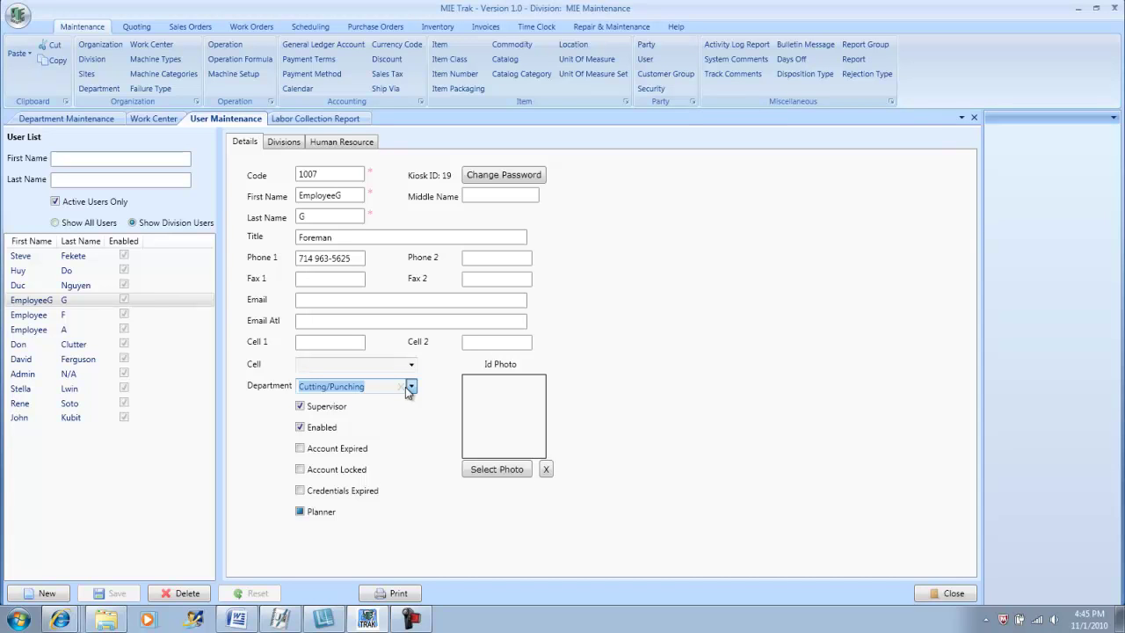
left_click(147, 118)
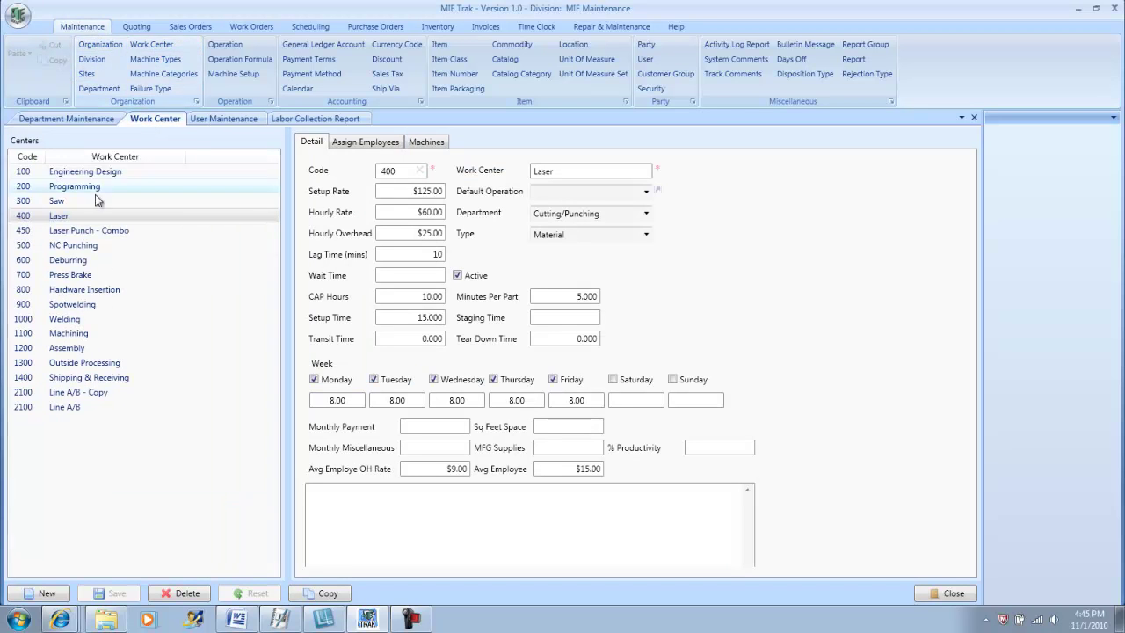
Show the Laser work center's rates, weekday hours and Cutting/Punching department.
left_click(74, 218)
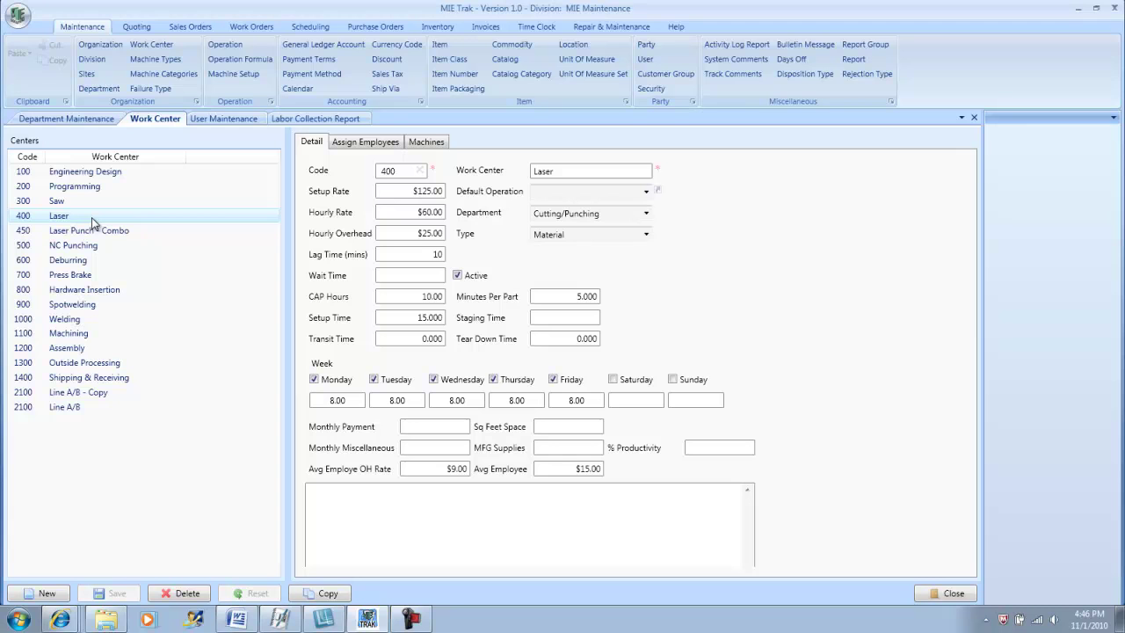
Browse employee lists for Forming, Engineering/Programming, Shipping/Receiving and Quality Control, ending on Cutting/Punching.
left_click(72, 124)
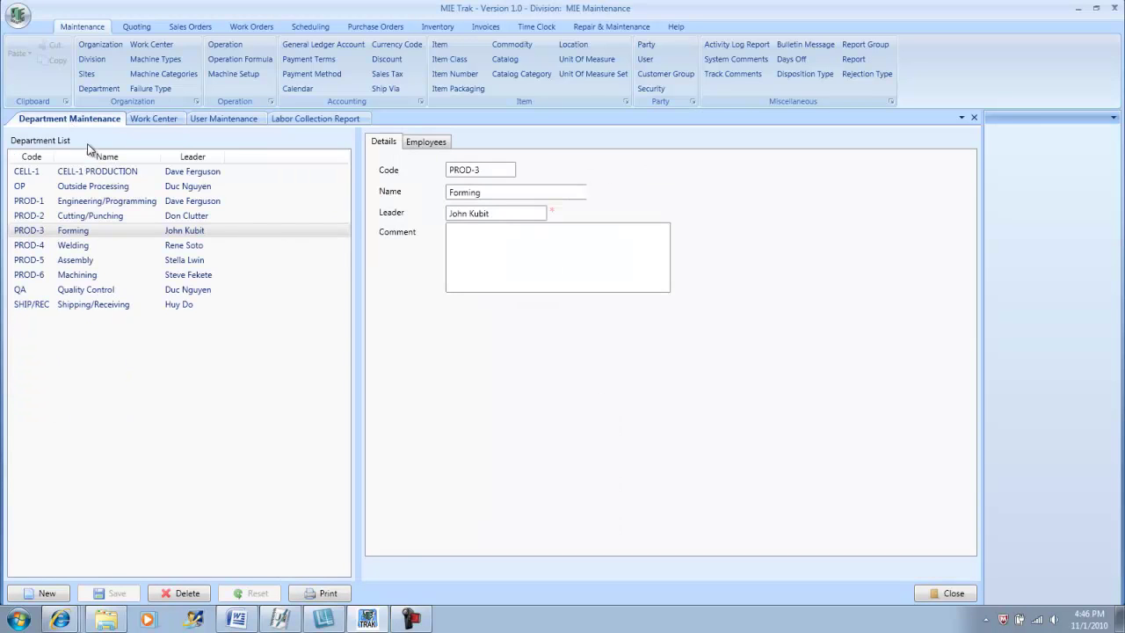
left_click(429, 144)
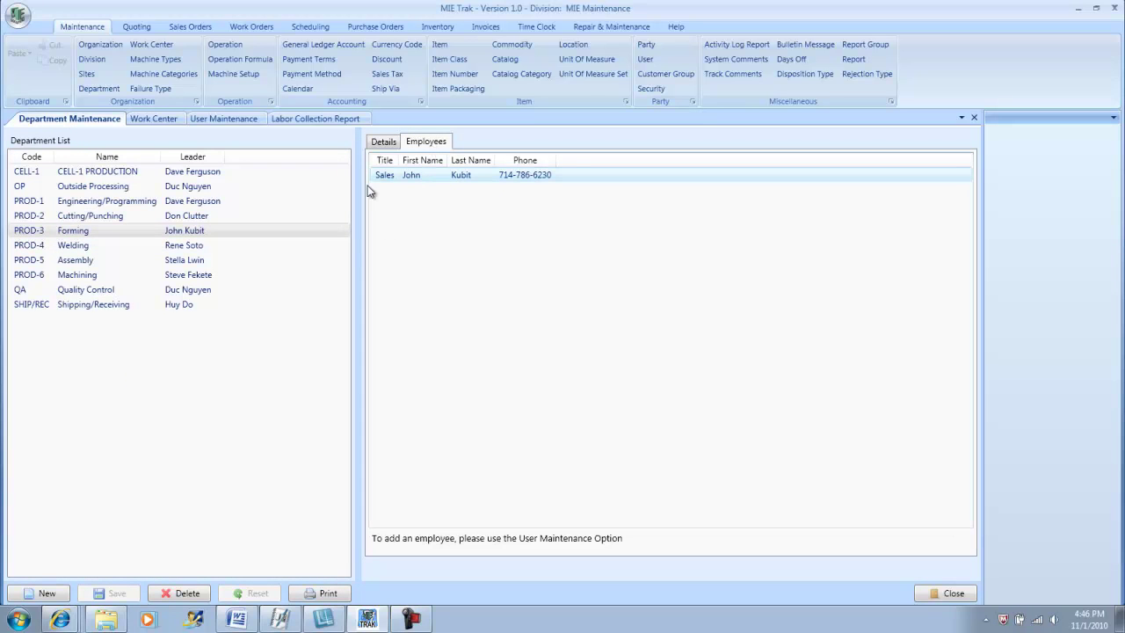
left_click(102, 201)
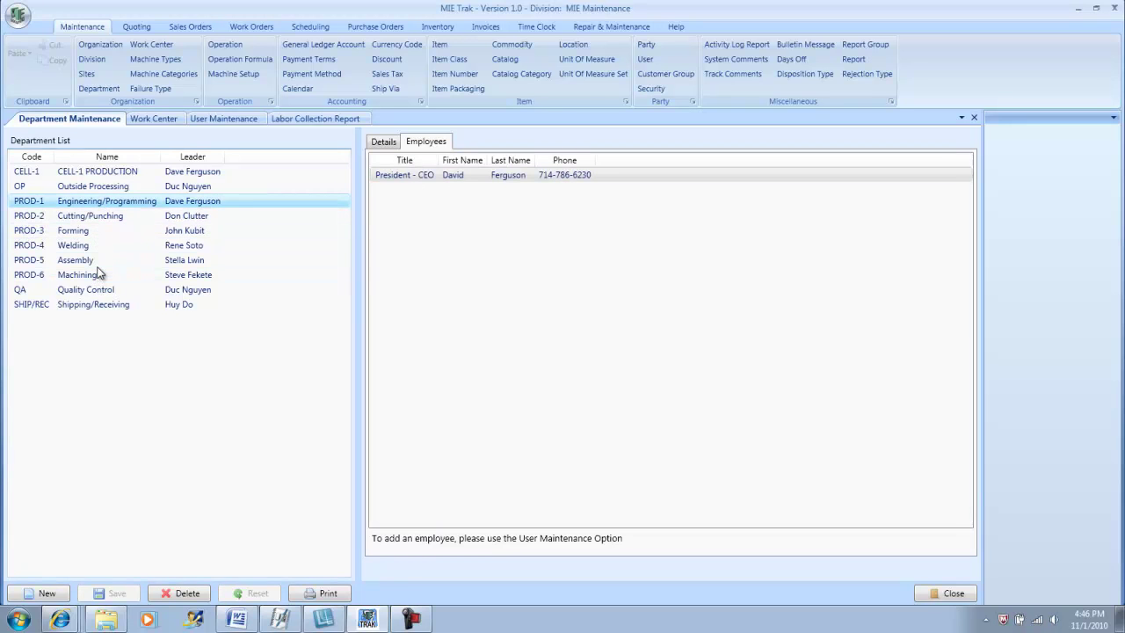
left_click(93, 307)
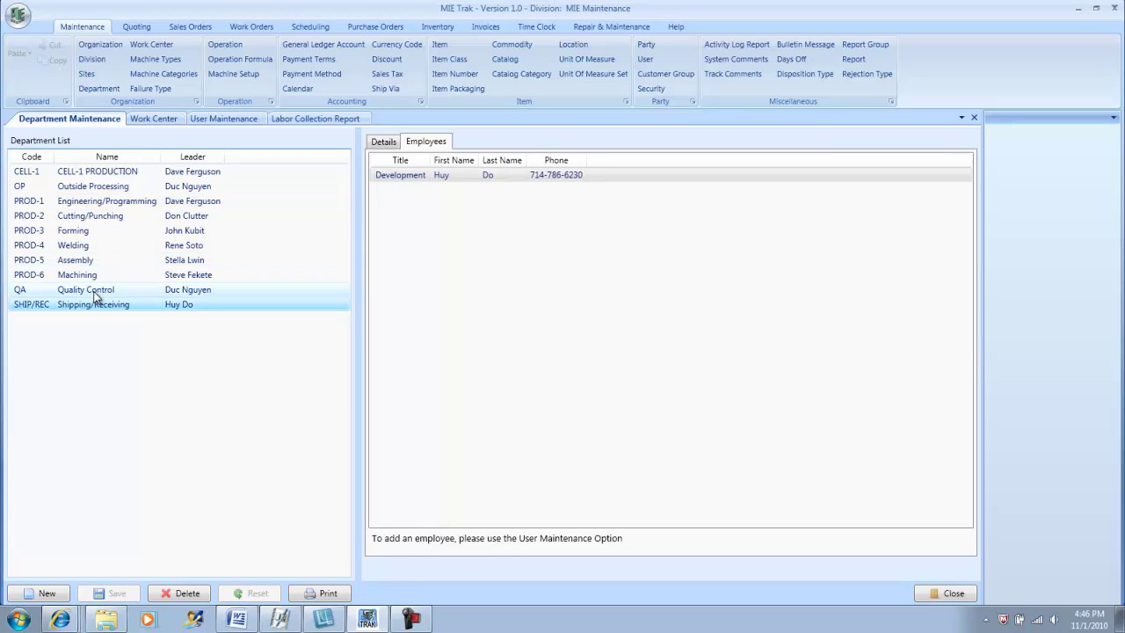
left_click(94, 293)
left_click(98, 188)
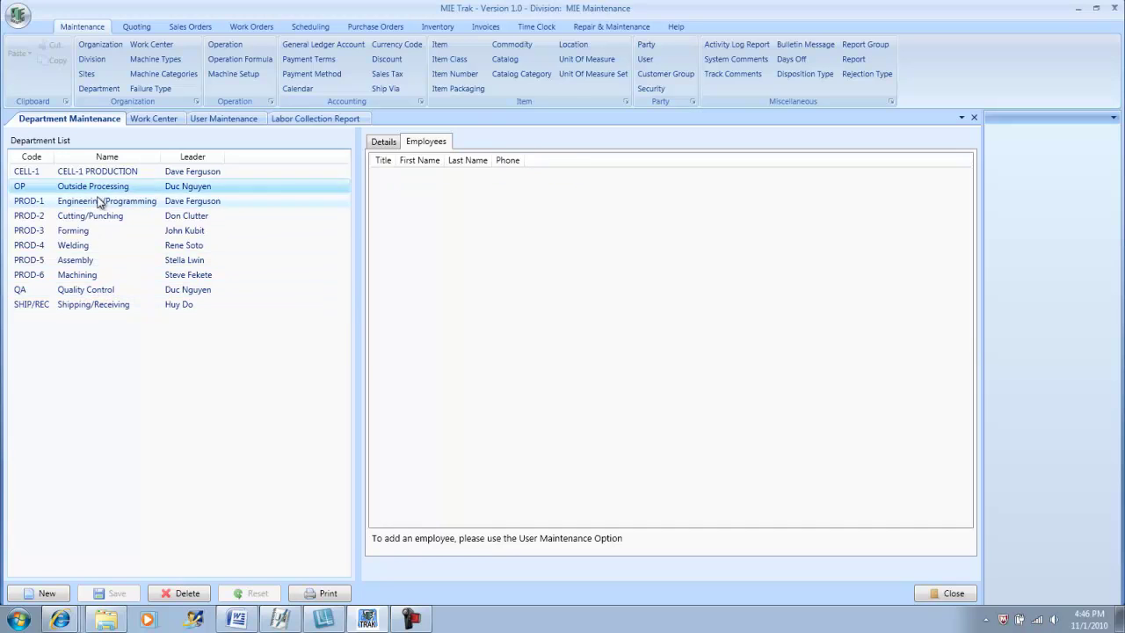
left_click(90, 217)
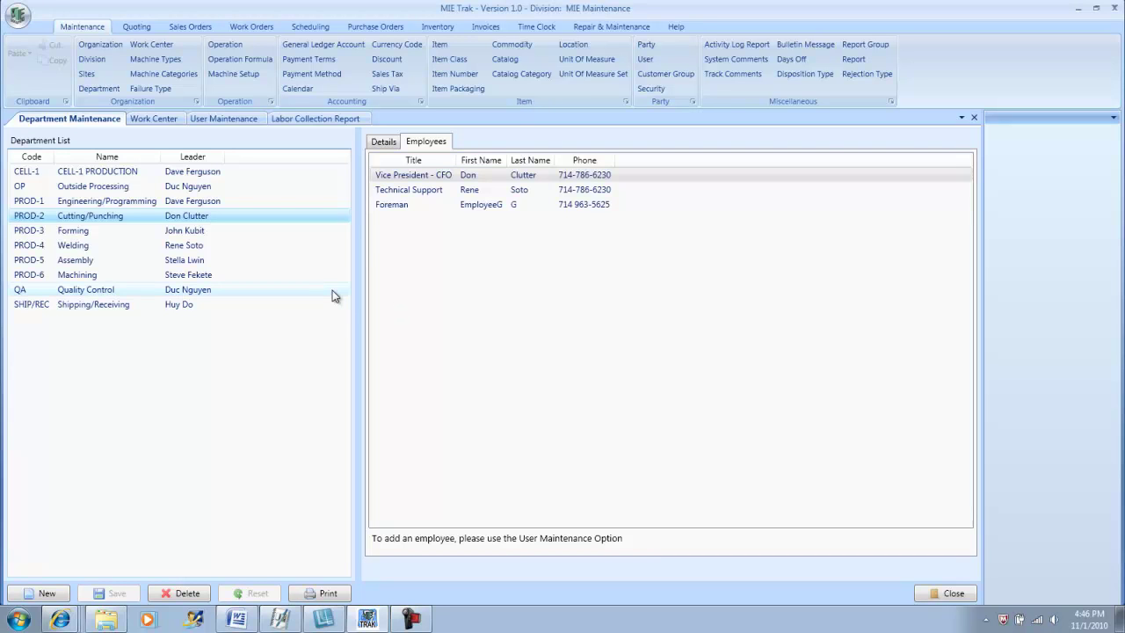
Show the Labor Collection Report for the Assembly department and select the assembly 23 row.
left_click(305, 120)
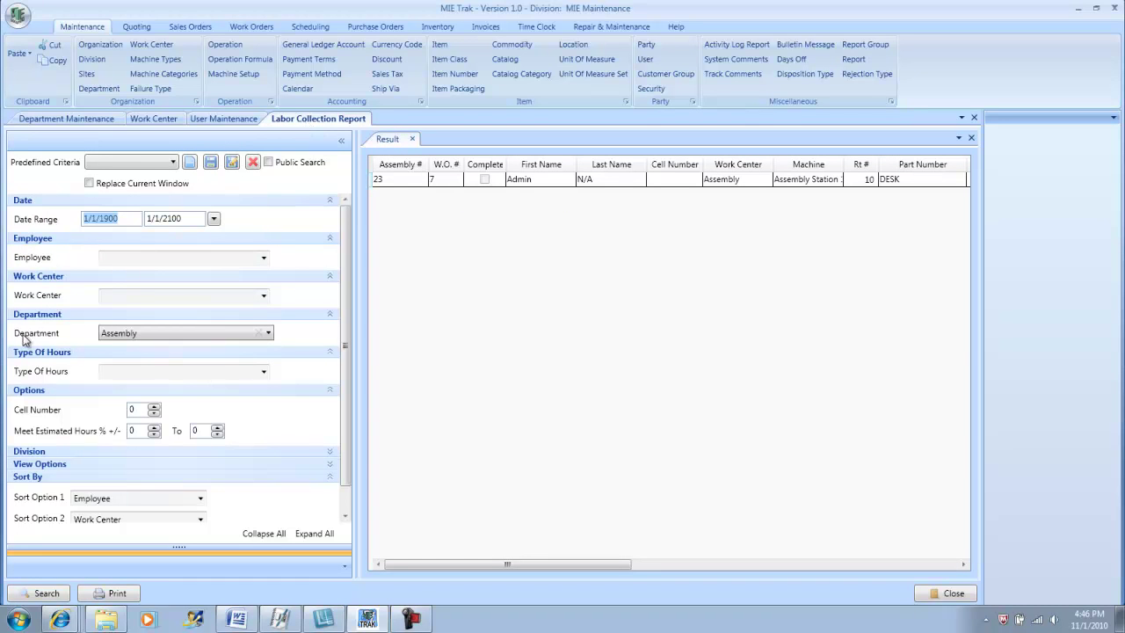
left_click(271, 335)
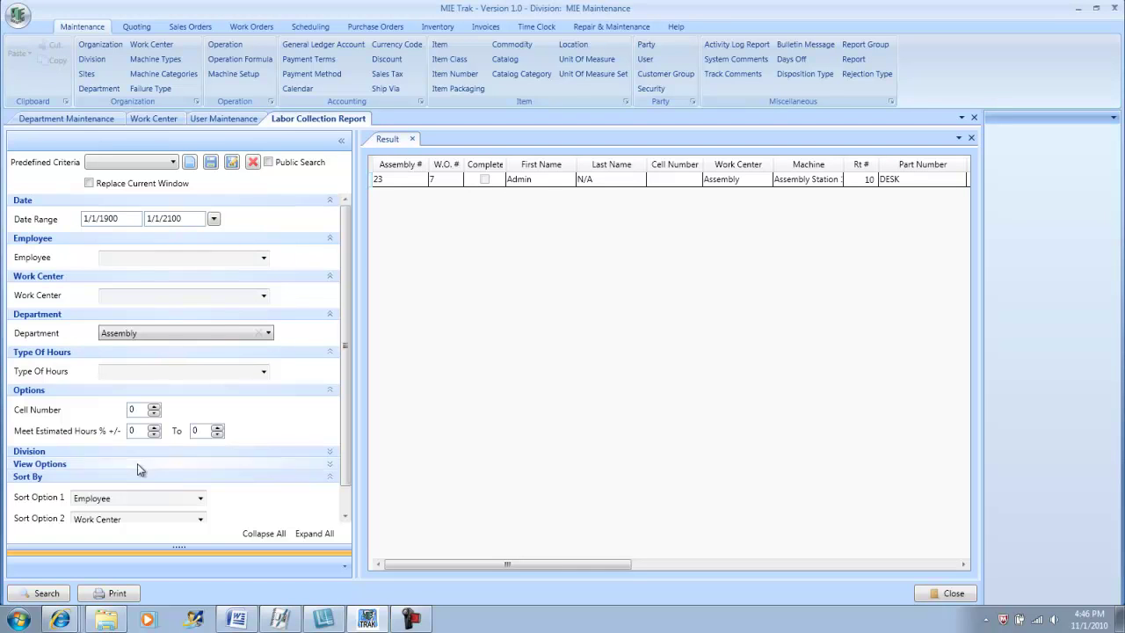
left_click(392, 182)
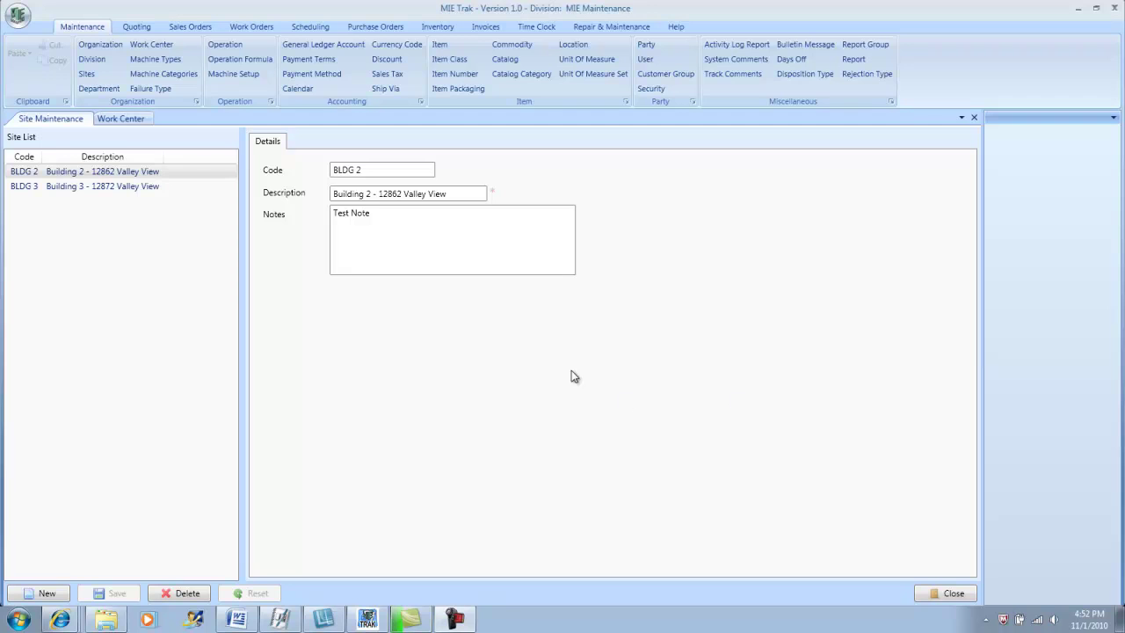
Select site BLDG 3 to show its Building 3 - 12872 Valley View record.
left_click(66, 185)
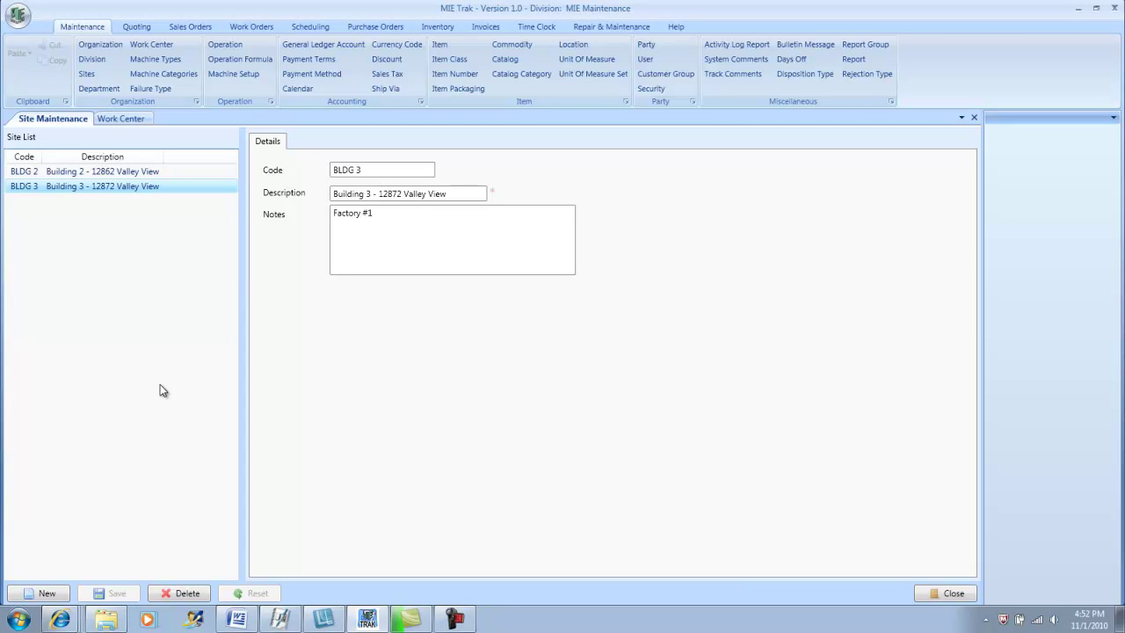
Open the Trumpf 6000 laser's machine record from the work center's machines list.
left_click(129, 123)
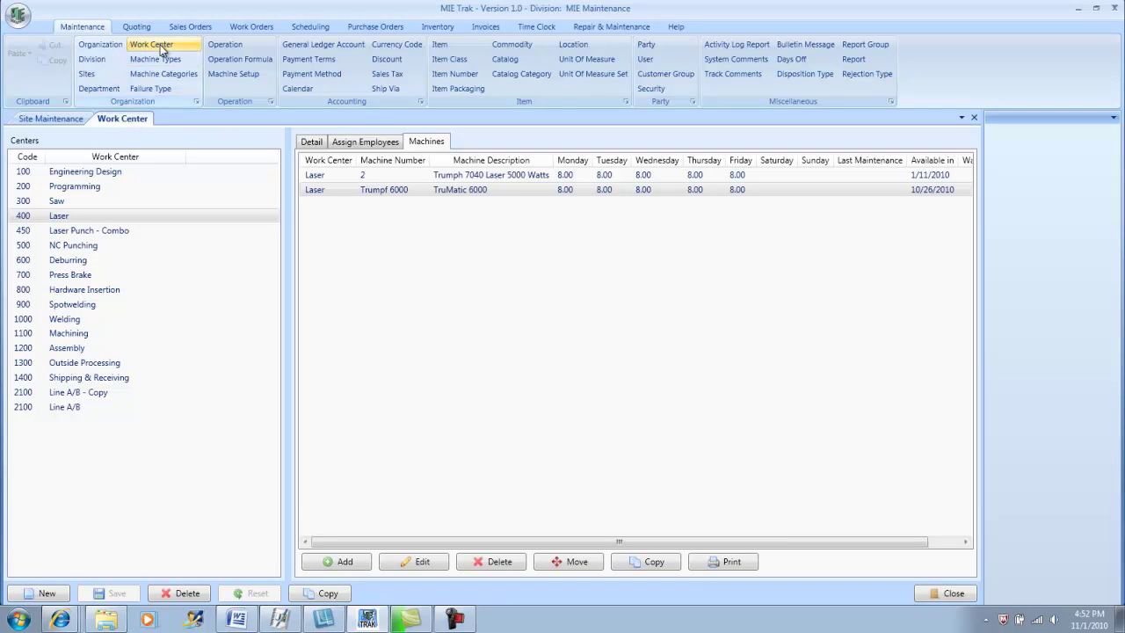
left_click(437, 190)
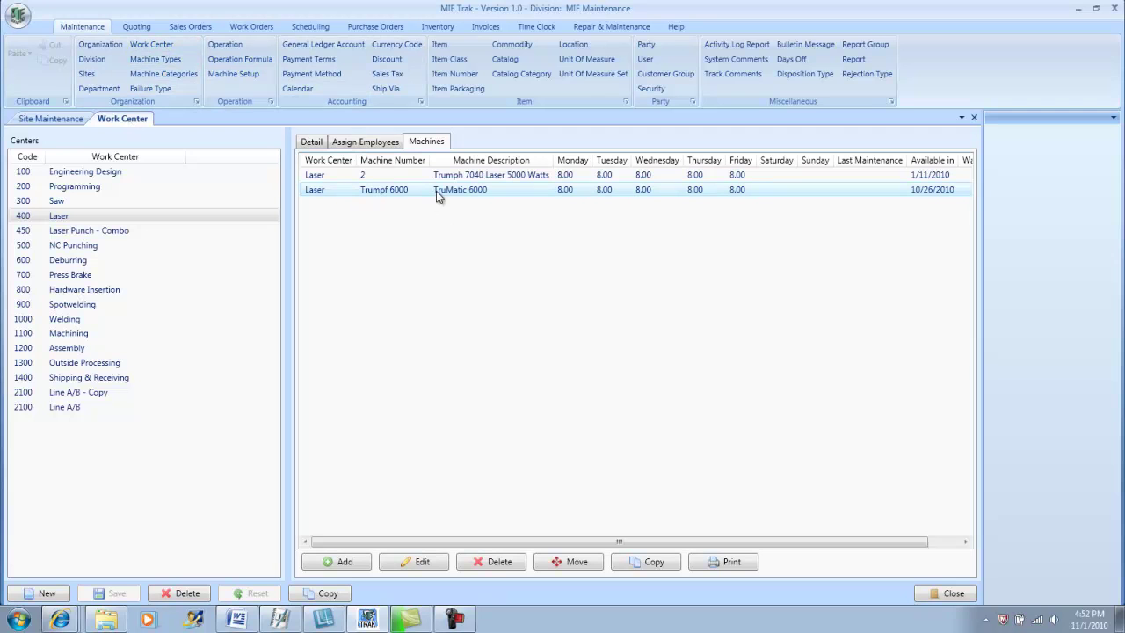
double_click(535, 252)
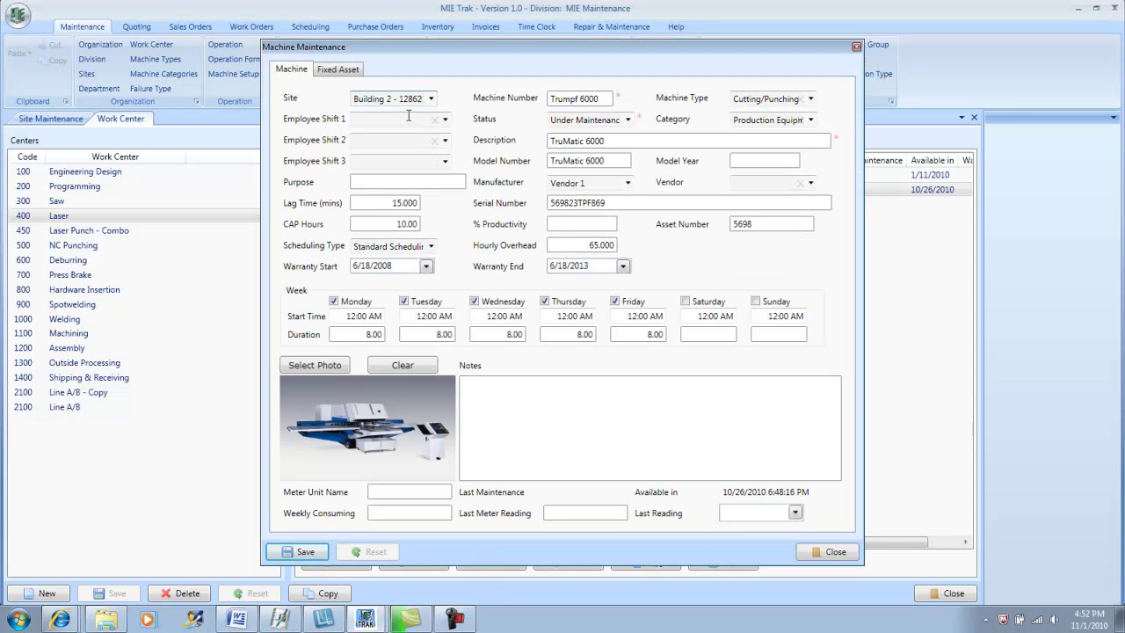